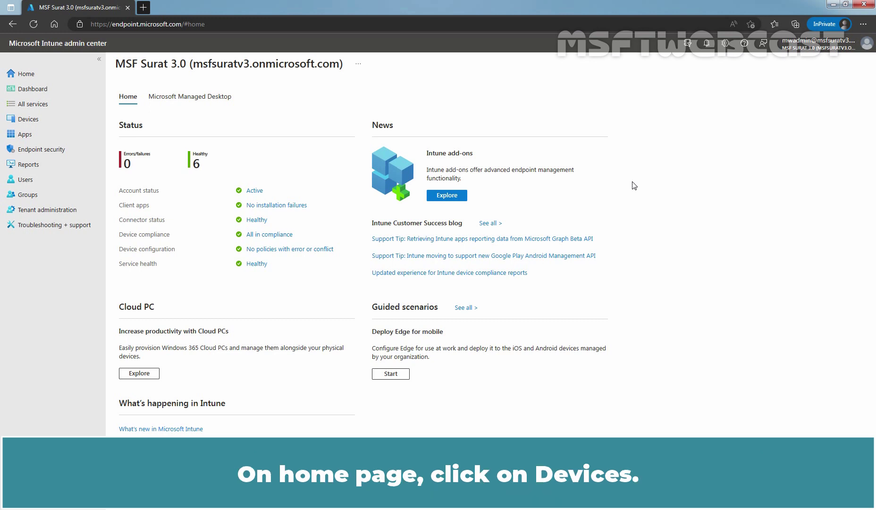
# - Show the Android devices list, narrow Compliance and widen the OS column to read the full OS type
pyautogui.click(27, 120)
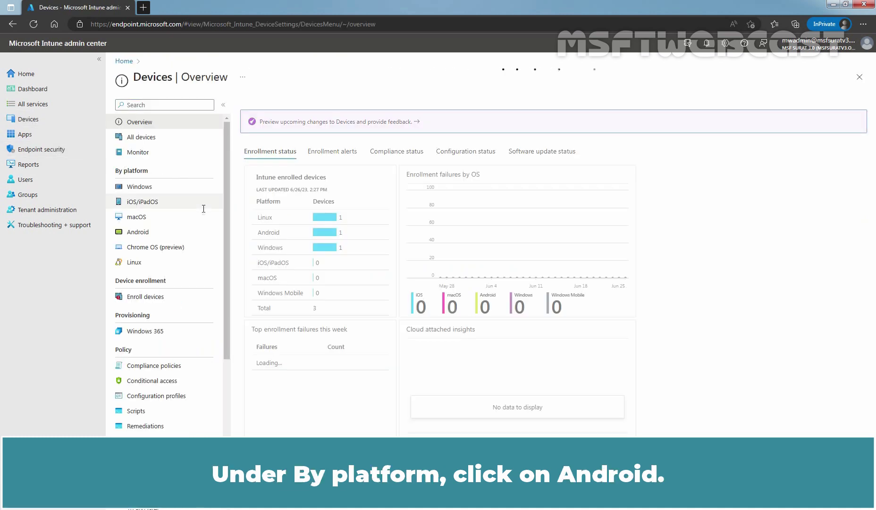
pyautogui.click(134, 232)
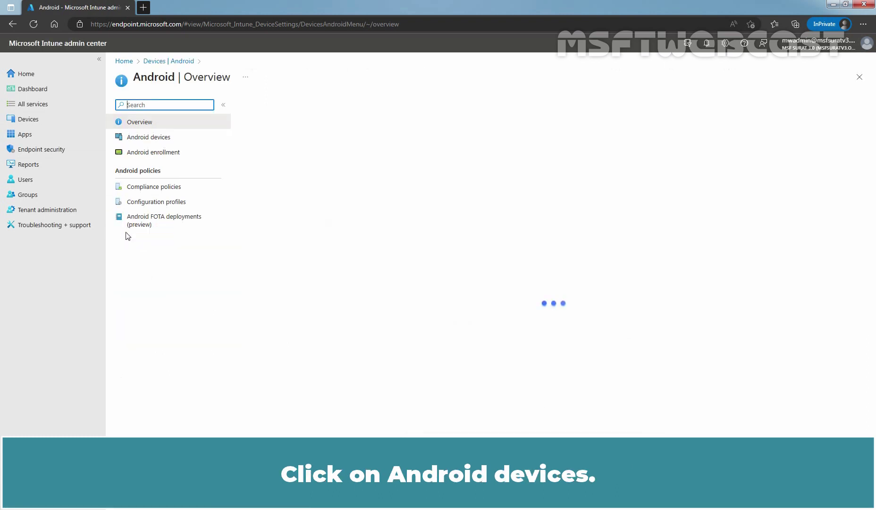
pyautogui.click(151, 140)
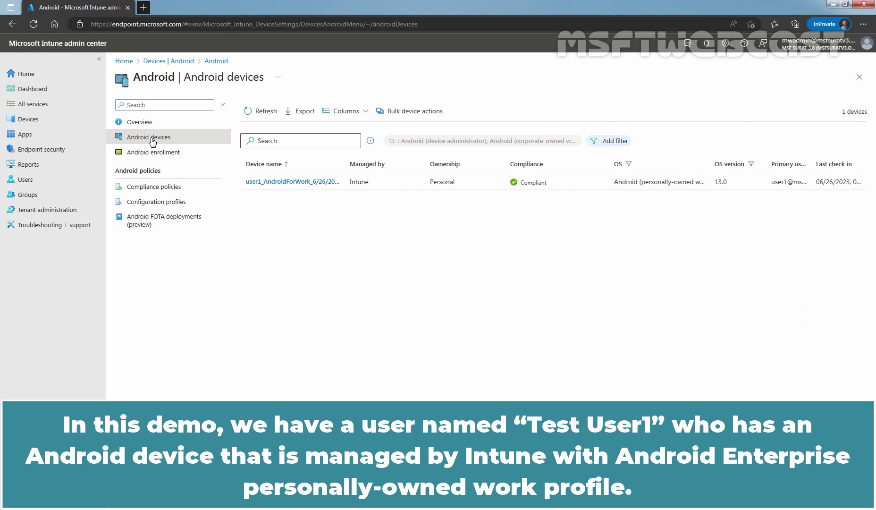
pyautogui.moveTo(608, 170); pyautogui.dragTo(569, 175)
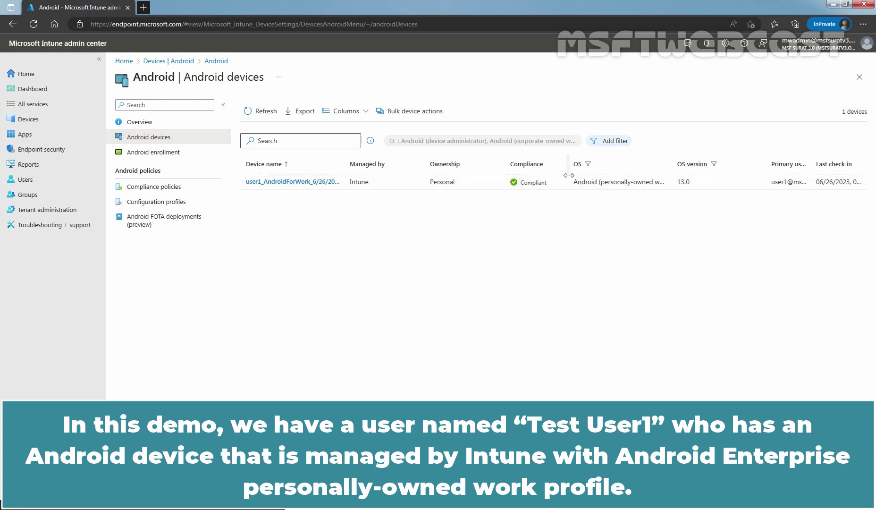
pyautogui.moveTo(672, 165); pyautogui.dragTo(701, 166)
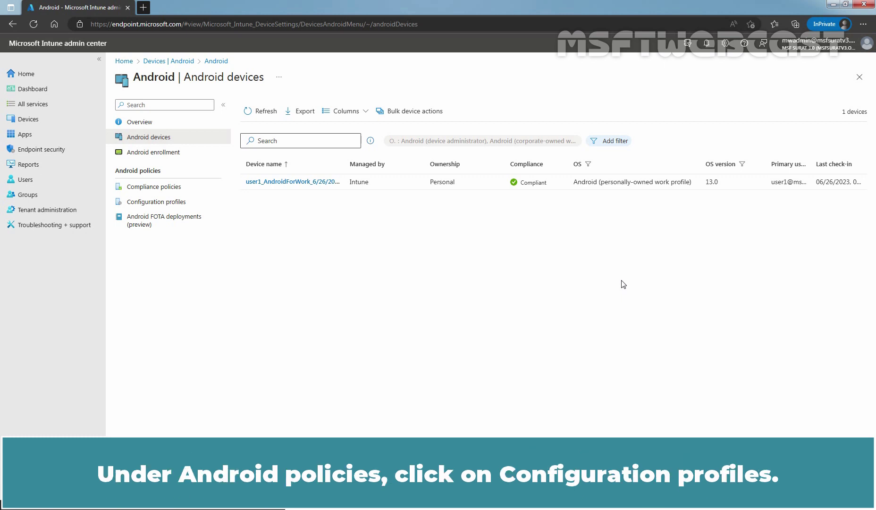
# - Begin an Android Enterprise profile of type Device restrictions under Personally-Owned Work Profile
pyautogui.click(138, 207)
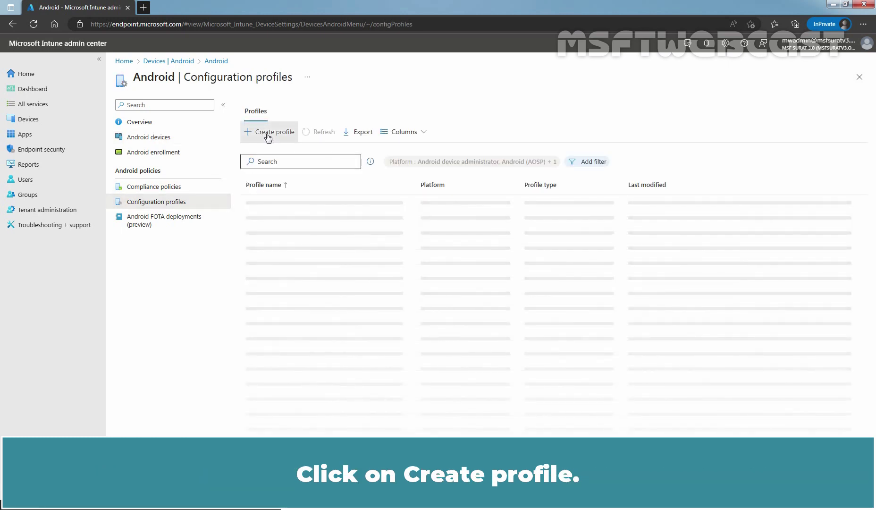
pyautogui.click(268, 136)
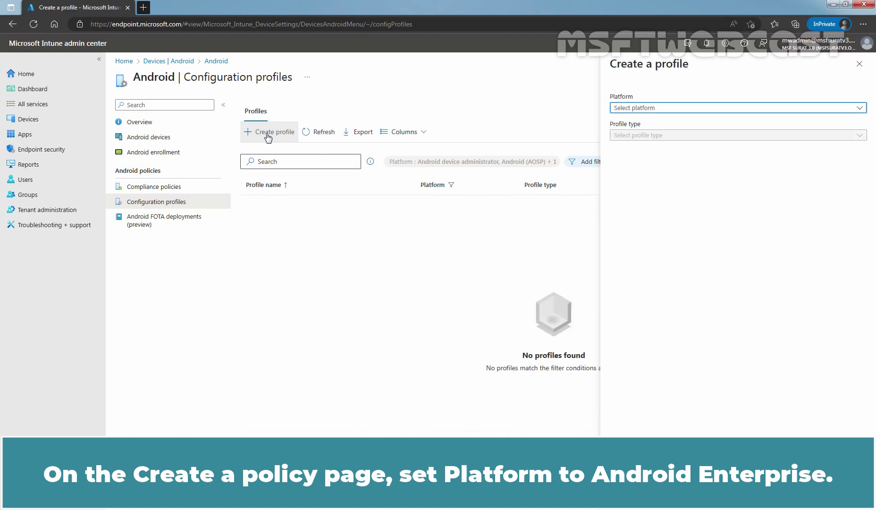
pyautogui.click(655, 111)
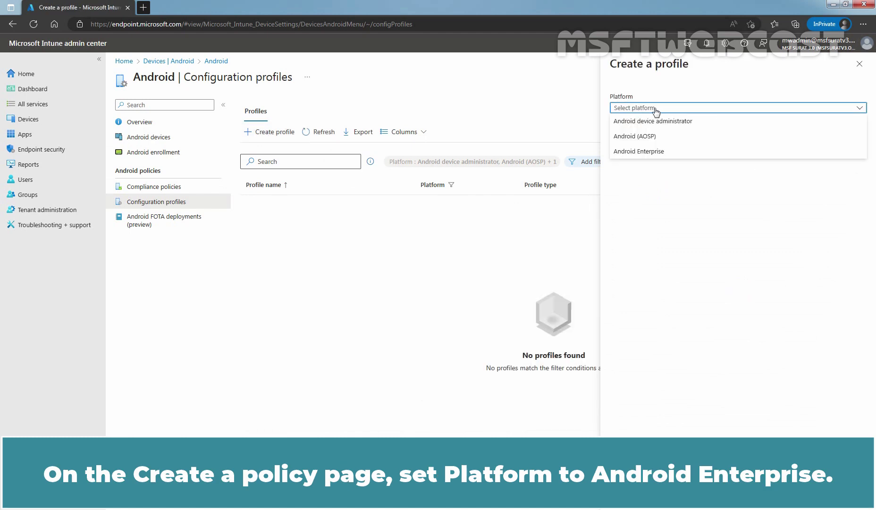
pyautogui.click(645, 152)
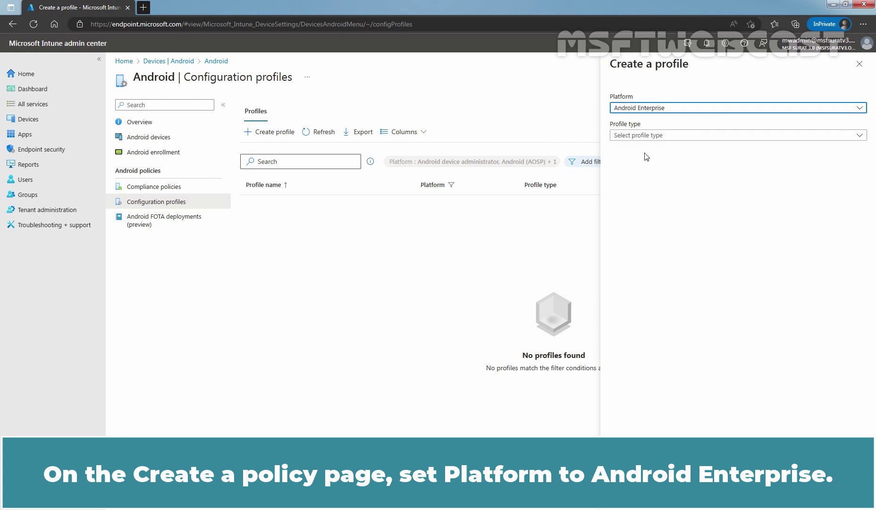
pyautogui.click(723, 137)
pyautogui.click(722, 136)
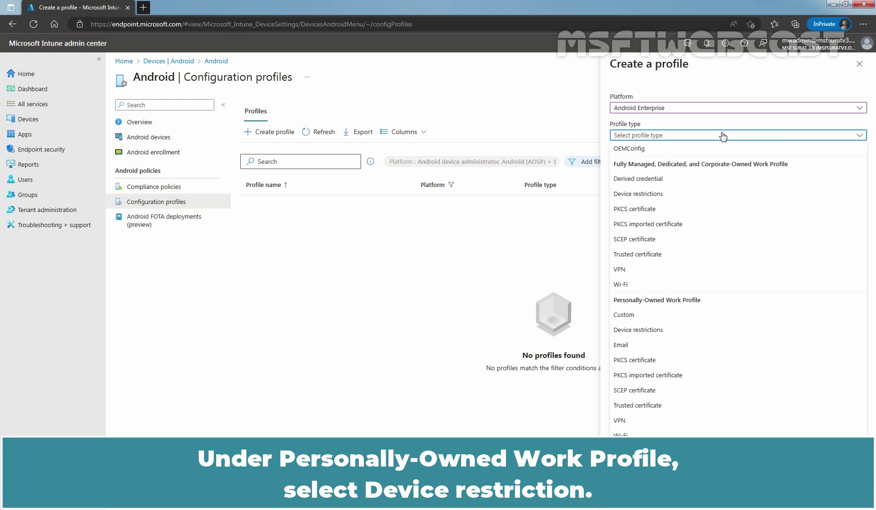
pyautogui.click(653, 331)
# - Create the profile as 'Test - Android Enterprise: Setup Device Password Policy' with a description, advancing to Configuration settings
pyautogui.click(630, 491)
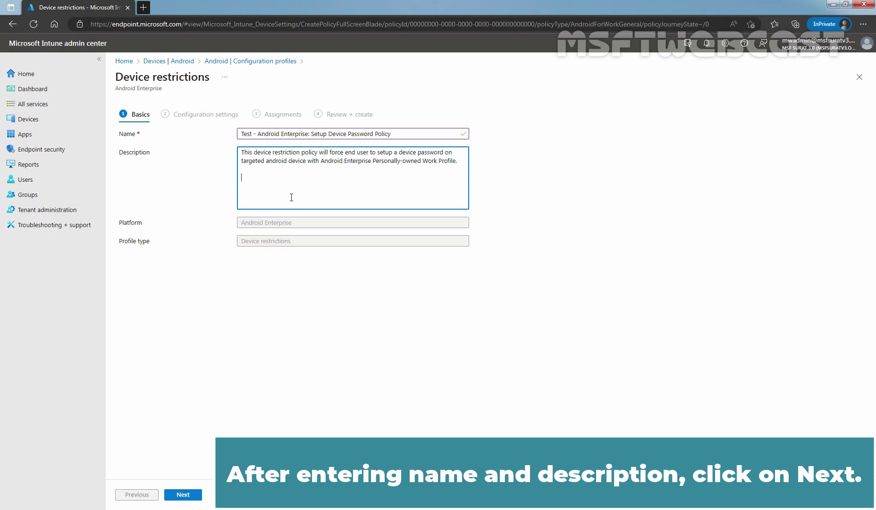
pyautogui.click(186, 495)
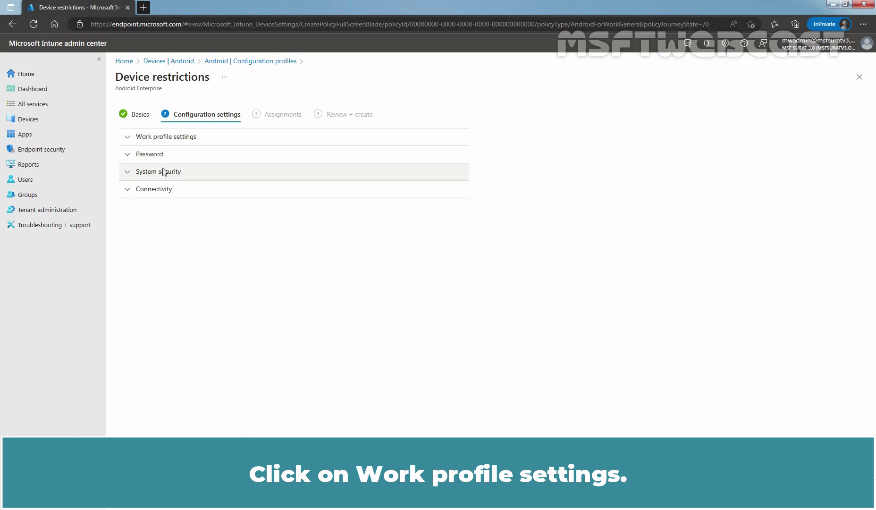
# - Expand the Work profile settings section of the device restrictions profile
pyautogui.click(169, 137)
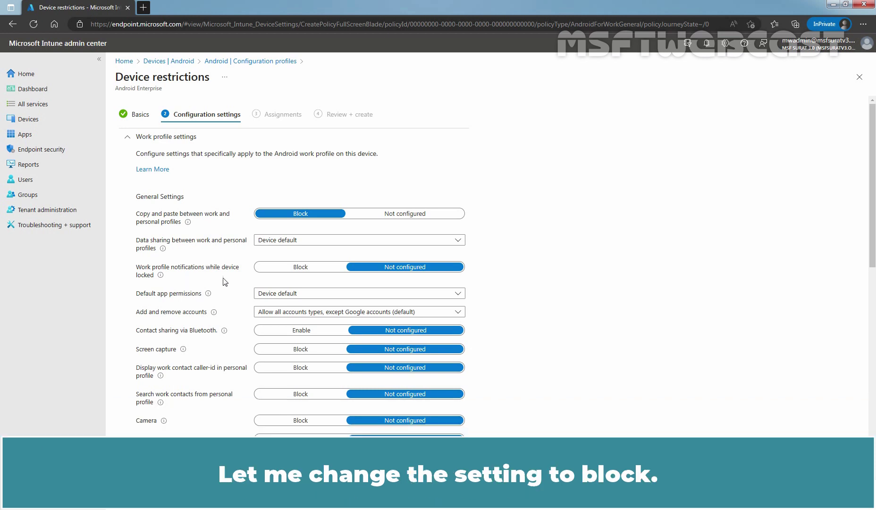
# - Set 'Work profile notifications while device locked' to Block and Default app permissions to Prompt
pyautogui.click(295, 268)
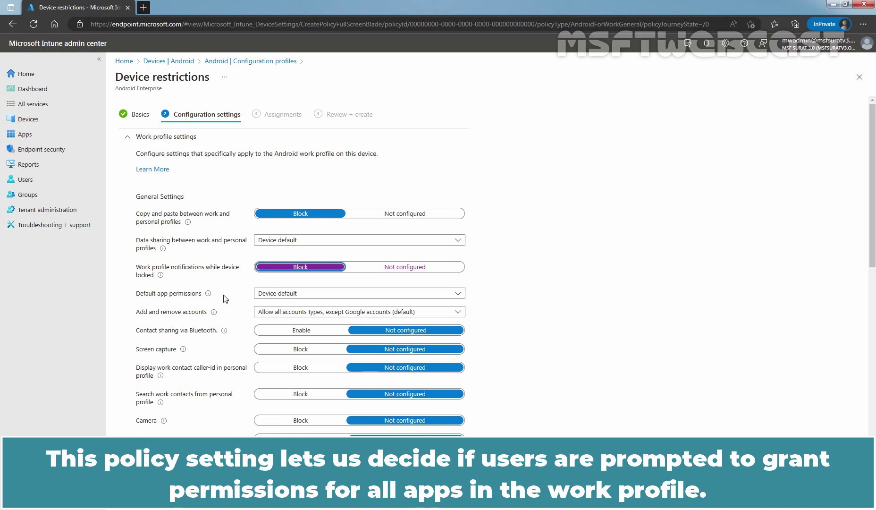
pyautogui.click(283, 293)
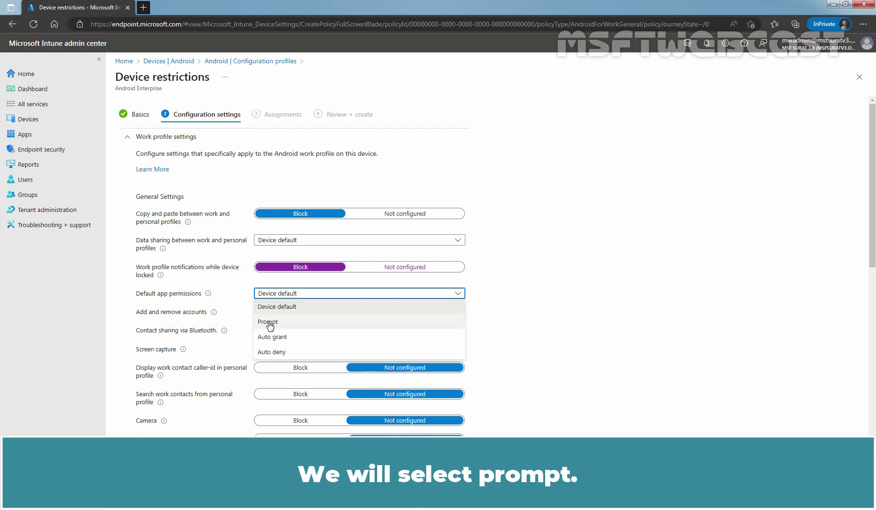
pyautogui.click(268, 323)
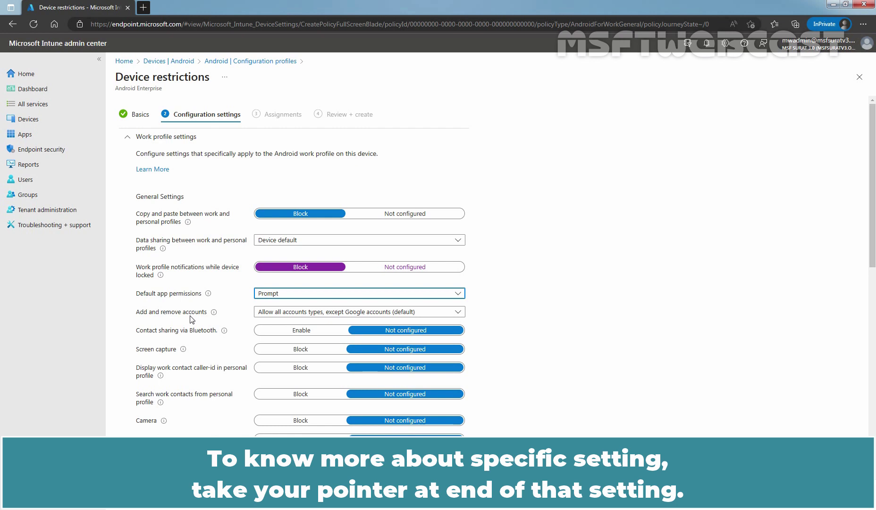
pyautogui.moveTo(215, 315)
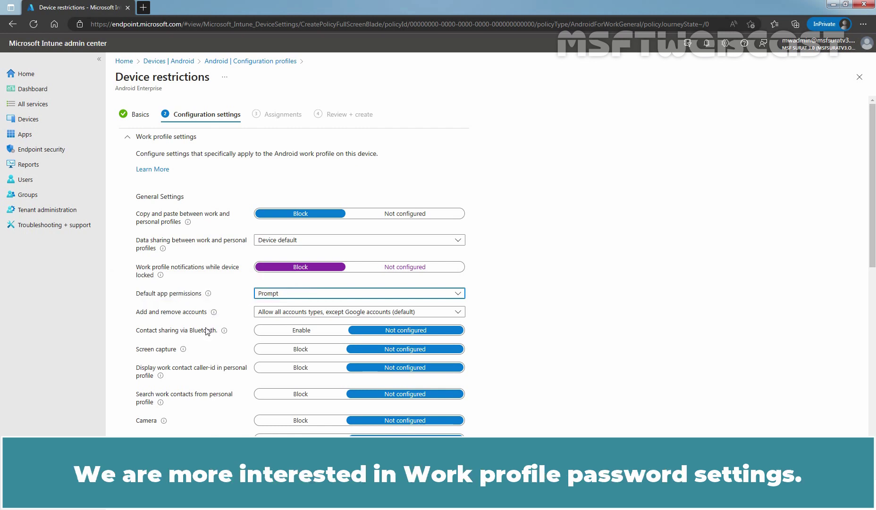
# - Set Work Profile Password to Require with a 5-minute maximum inactivity before lock
pyautogui.scroll(-6, 222, 309)
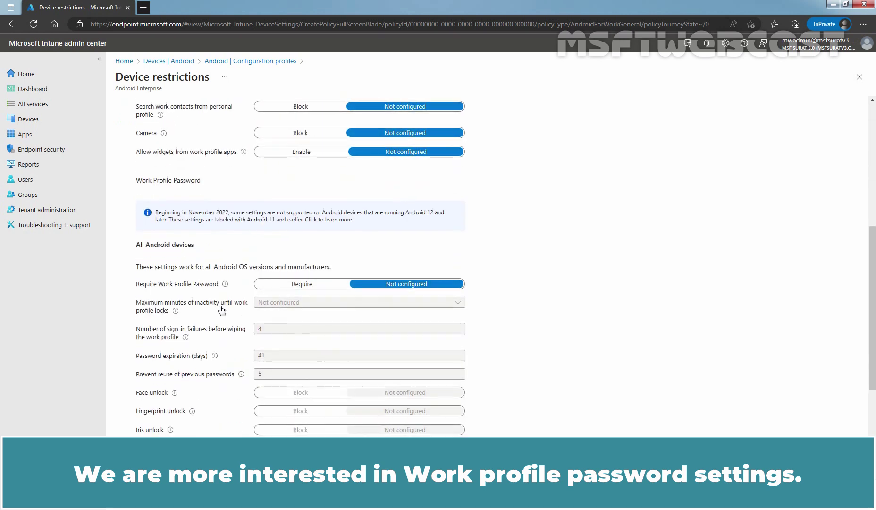
pyautogui.scroll(-1, 221, 310)
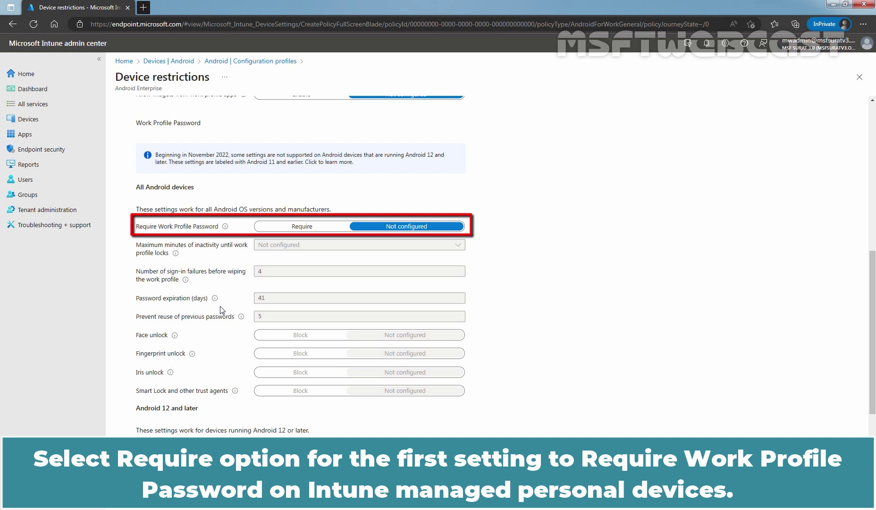
pyautogui.click(304, 228)
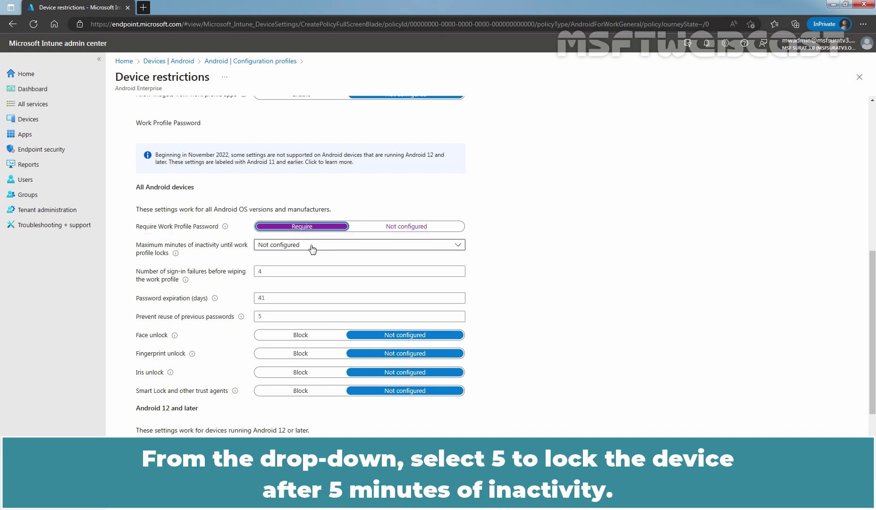
pyautogui.click(311, 247)
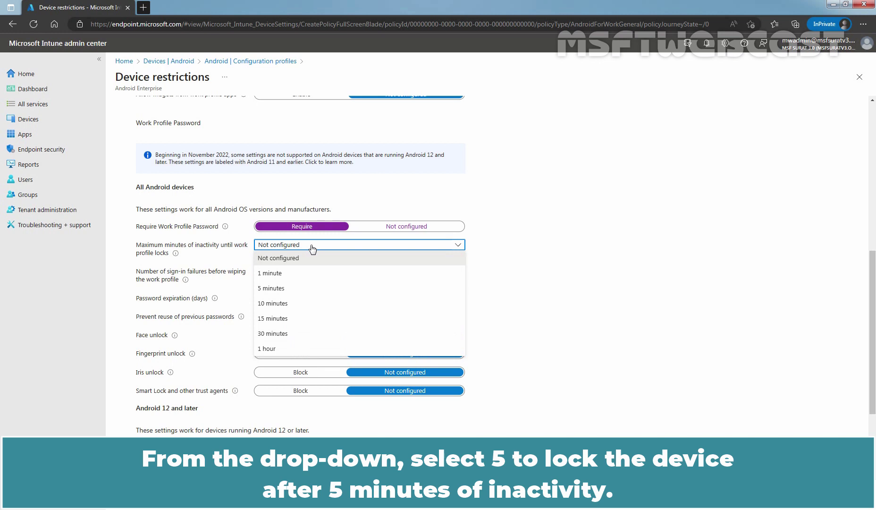
pyautogui.click(273, 288)
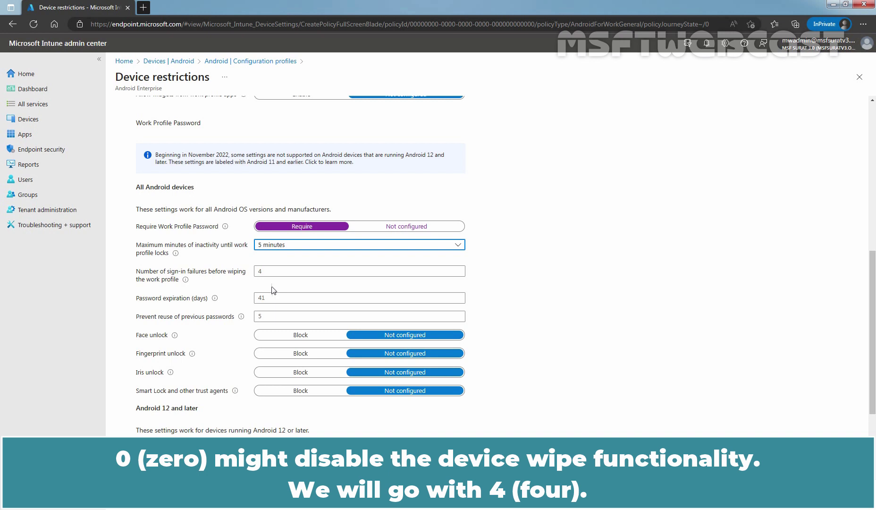
# - Set wipe after 4 sign-in failures, 30-day password expiration, and block reuse of 5 previous passwords
pyautogui.click(267, 272)
pyautogui.write('4')
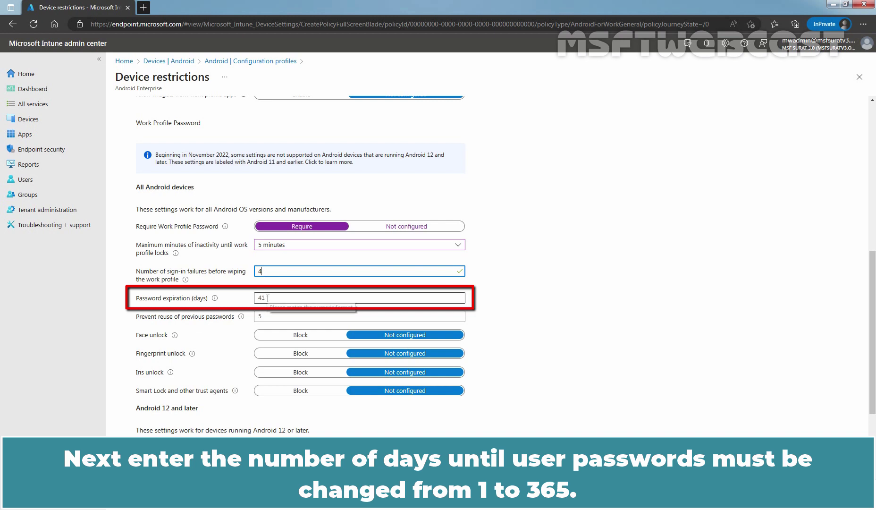
pyautogui.click(268, 298)
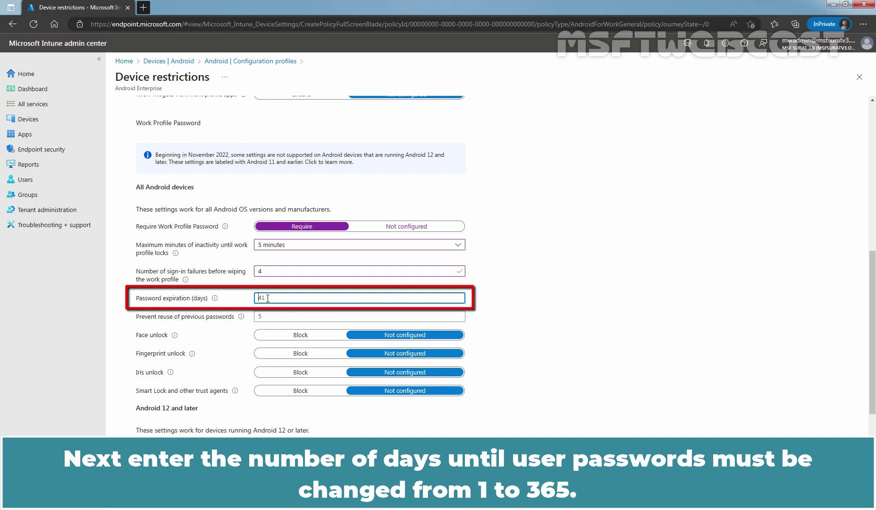
pyautogui.write('30')
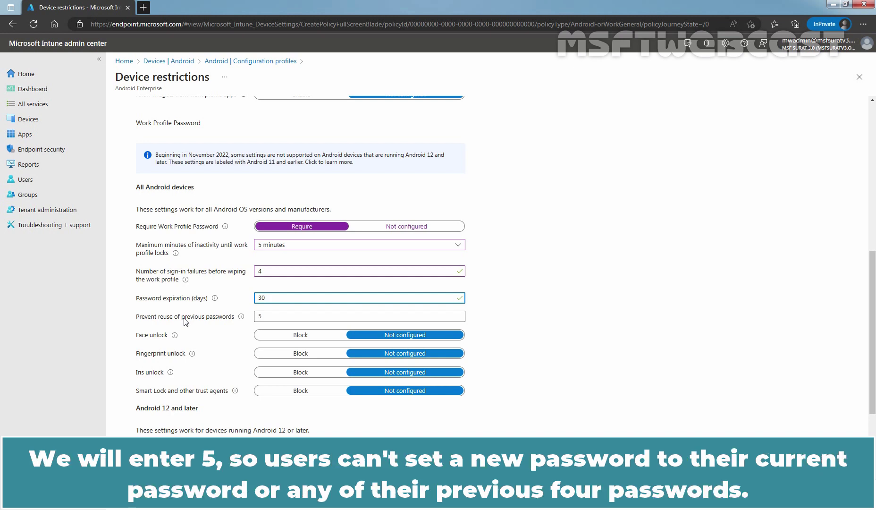
pyautogui.click(264, 315)
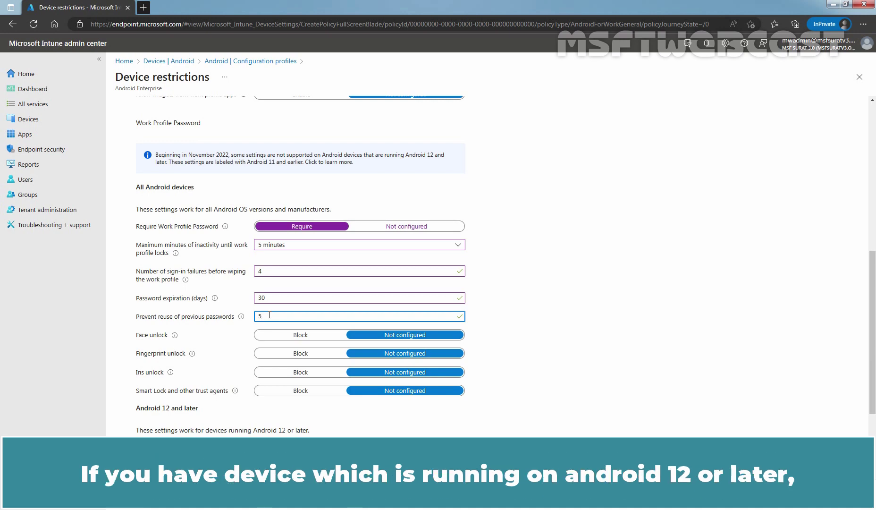
# - Set Work Profile Password Complexity to High
pyautogui.scroll(-3, 269, 314)
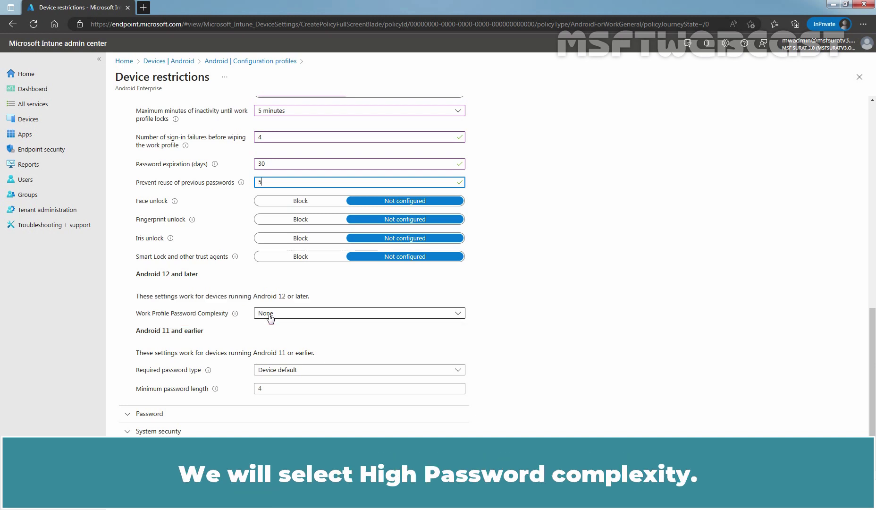
pyautogui.click(271, 318)
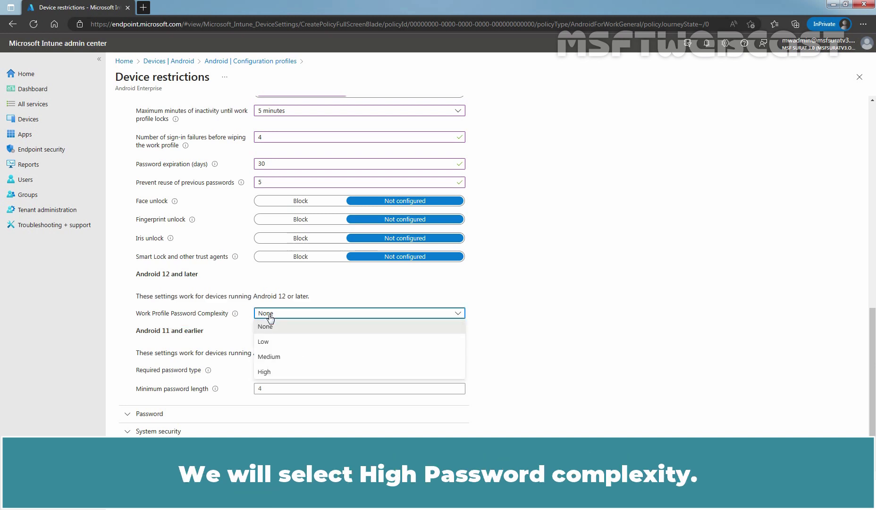
pyautogui.click(267, 374)
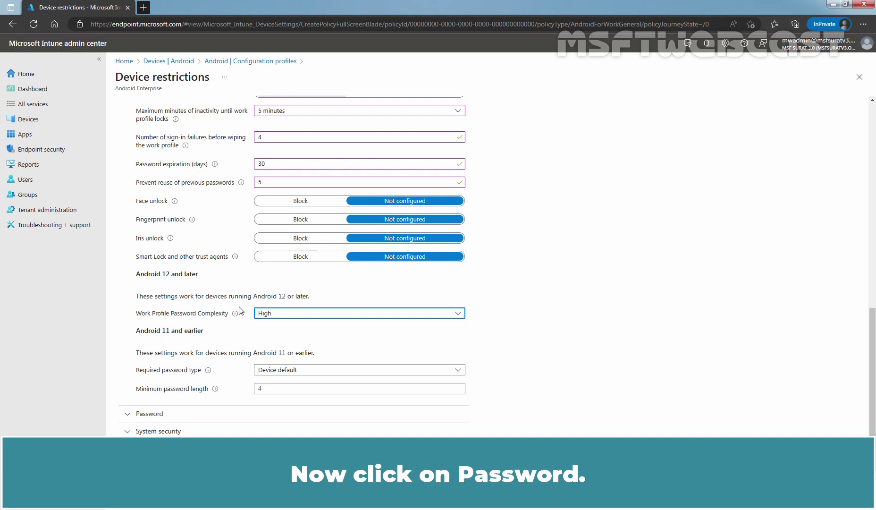
# - Expand the personal-profile Password section and review its default settings
pyautogui.click(158, 418)
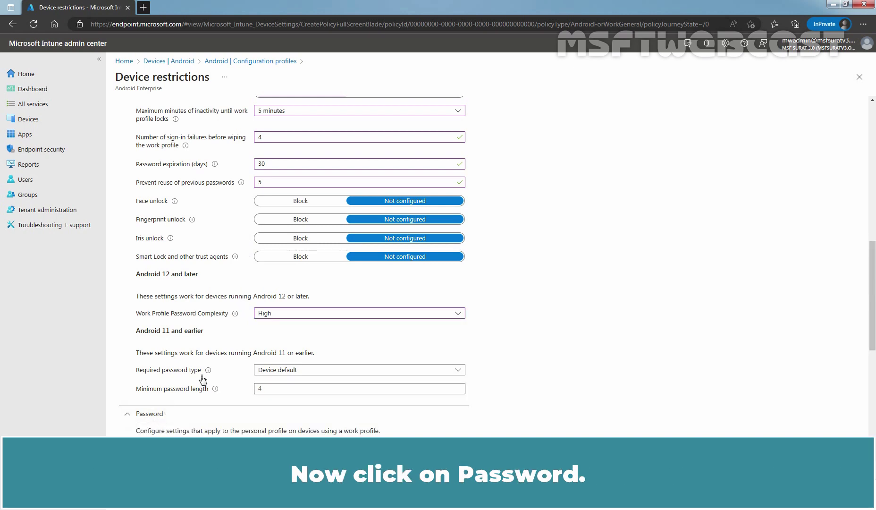
pyautogui.scroll(-6, 235, 305)
pyautogui.scroll(-1, 234, 305)
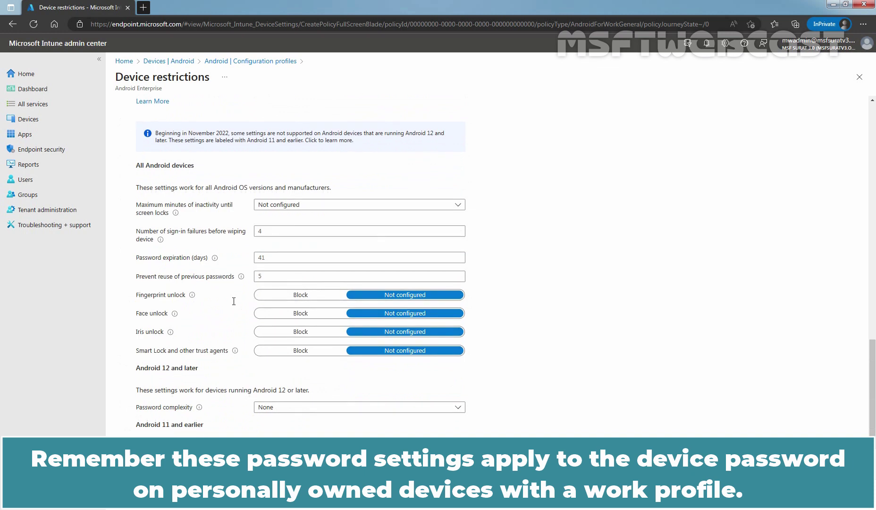
pyautogui.scroll(-1, 235, 302)
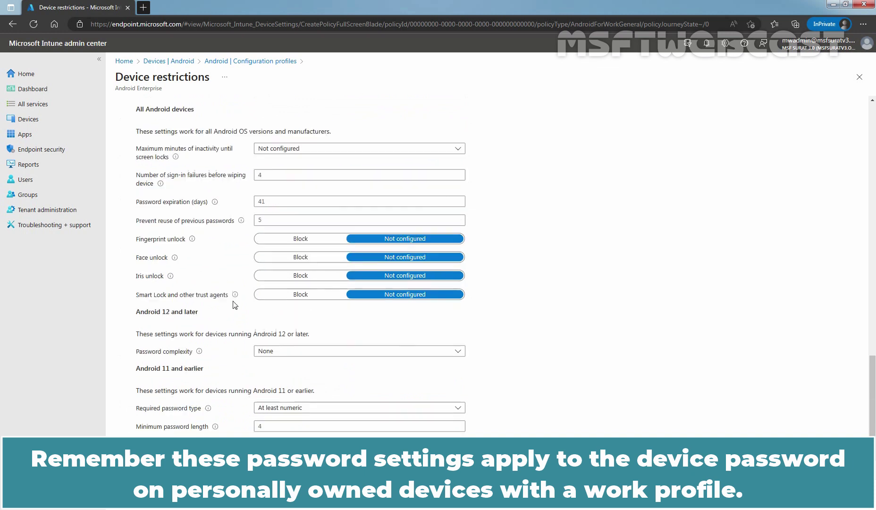
pyautogui.scroll(1, 238, 302)
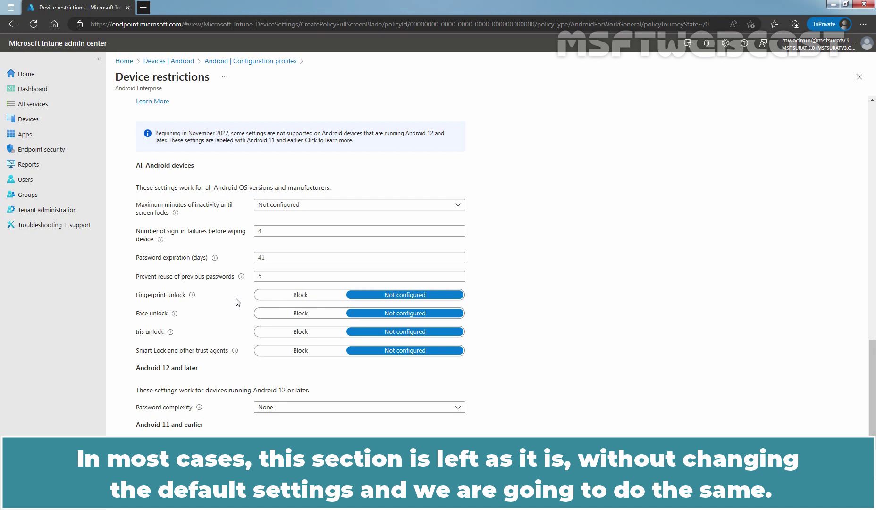
# - Add Test_AndroidDevices as an included group on the profile's Assignments step
pyautogui.click(185, 495)
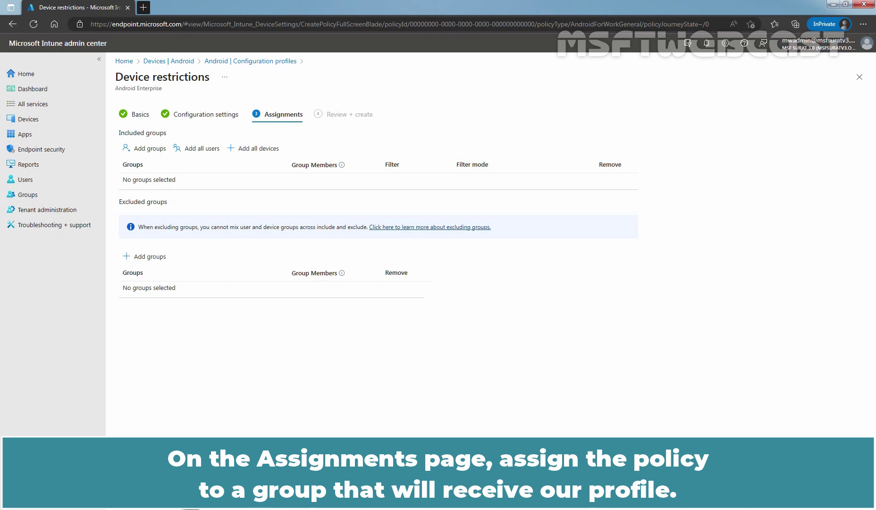
pyautogui.click(149, 151)
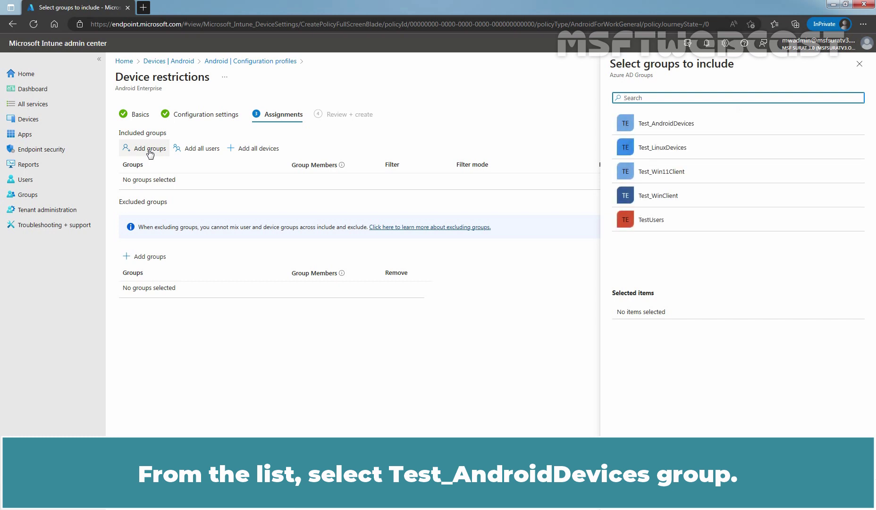
pyautogui.click(670, 123)
pyautogui.click(628, 494)
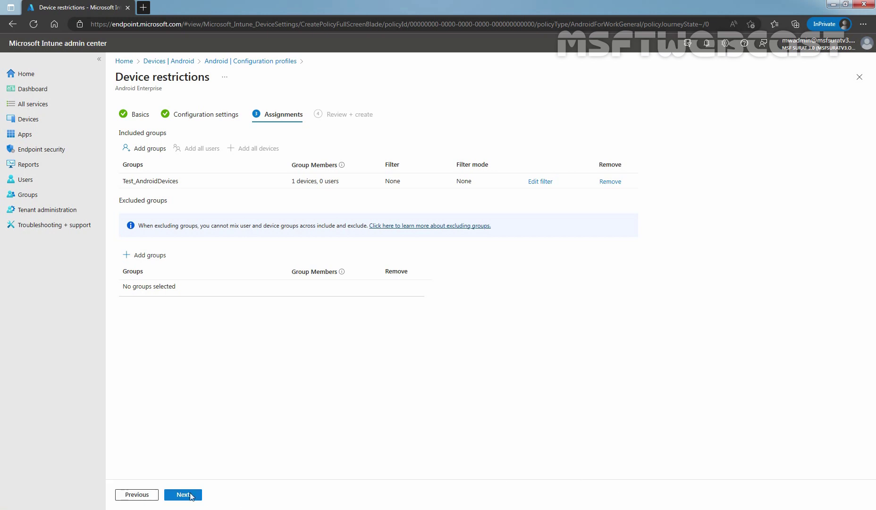
# - Review and create the profile, refresh the profiles list to show it, then switch to the Android emulator
pyautogui.click(185, 494)
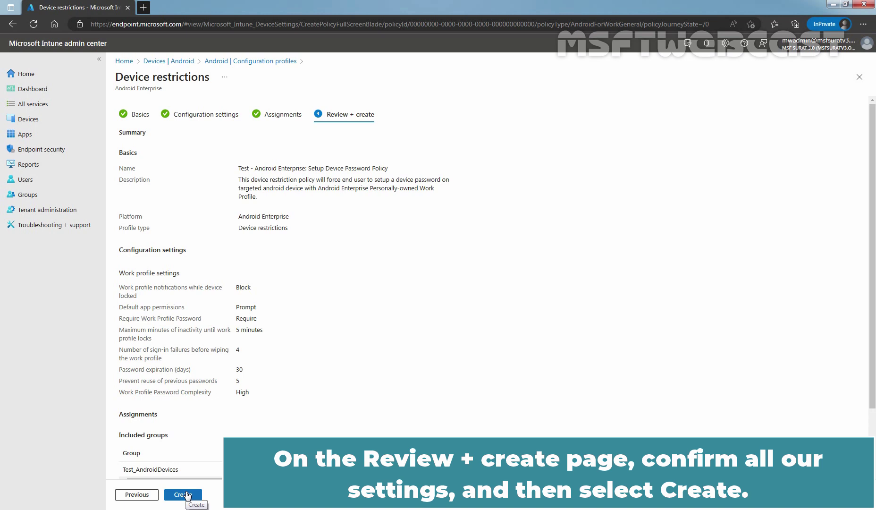
pyautogui.click(183, 494)
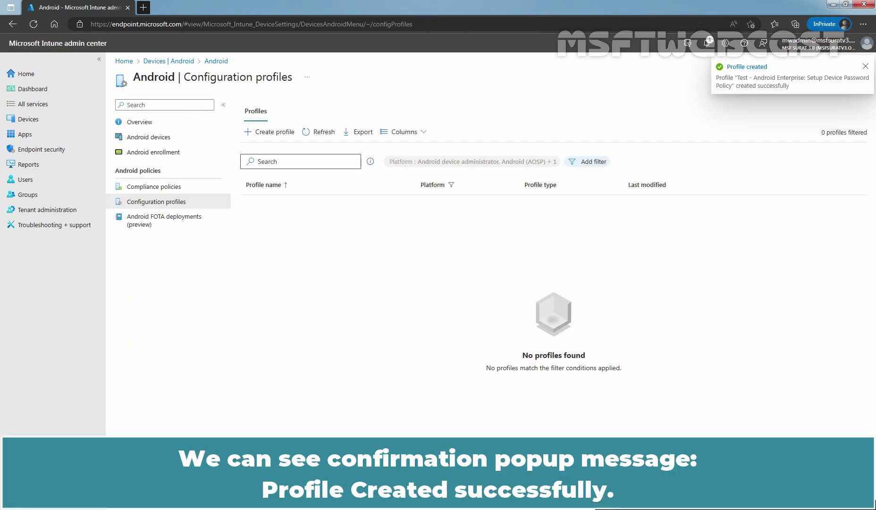
pyautogui.click(320, 138)
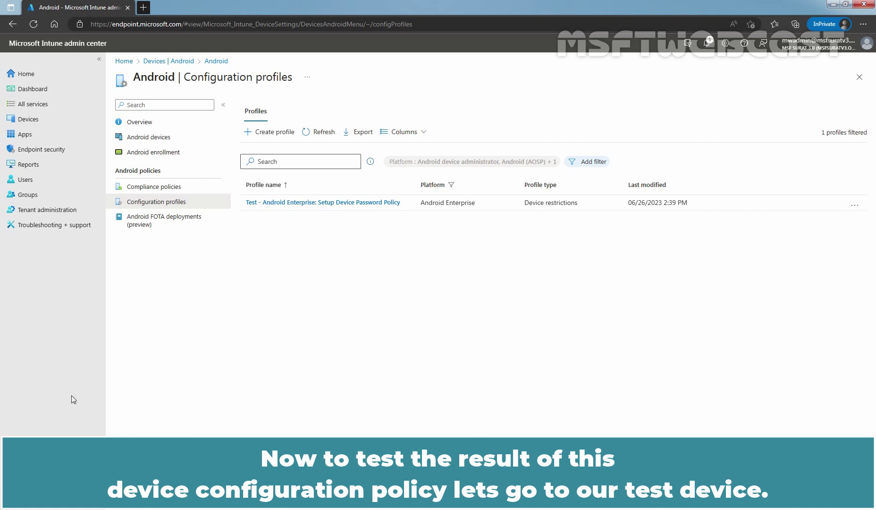
pyautogui.hotkey('alt', 'Tab')
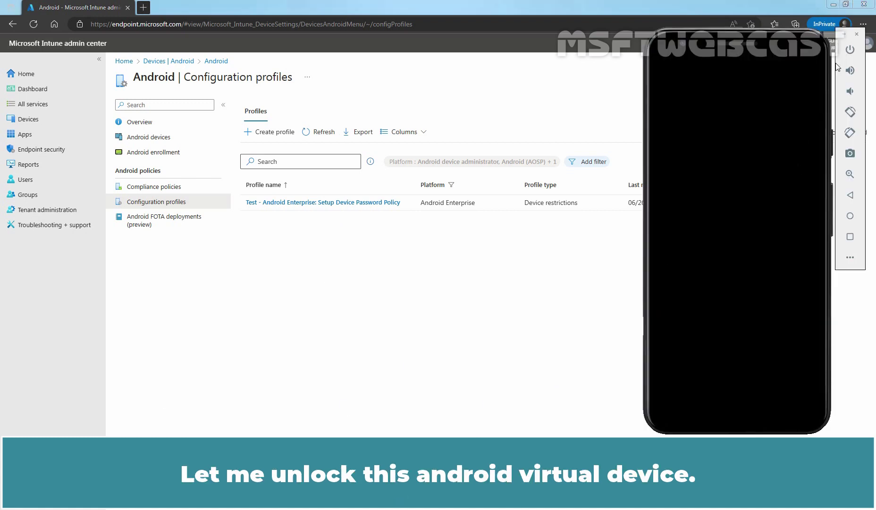
# - Wake the phone, launch the Company Portal work app, and view this device's compliance details
pyautogui.click(850, 49)
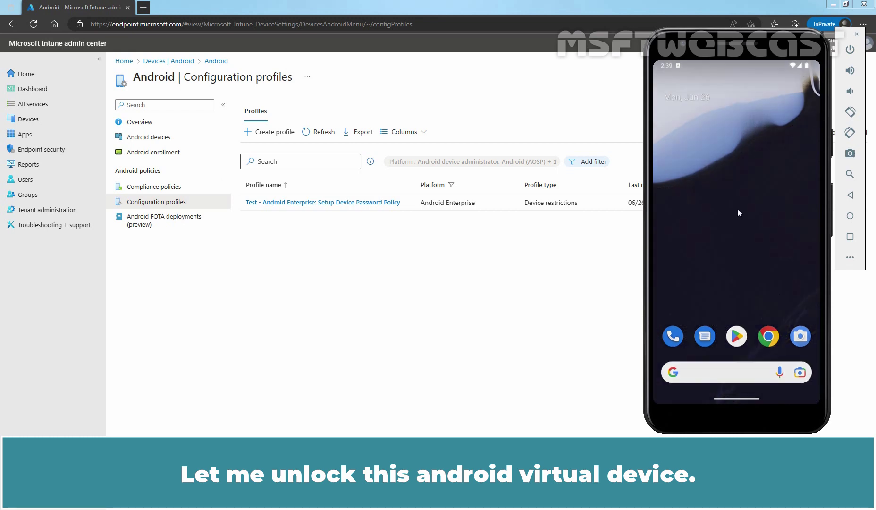
pyautogui.moveTo(737, 208)
pyautogui.mouseDown()
pyautogui.moveTo(736, 118)
pyautogui.moveTo(742, 196)
pyautogui.mouseUp()
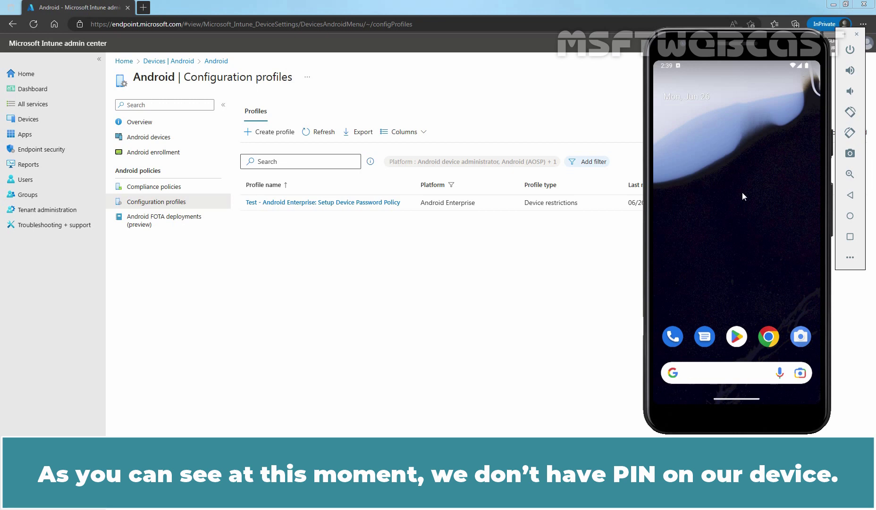
pyautogui.moveTo(742, 251); pyautogui.dragTo(757, 170)
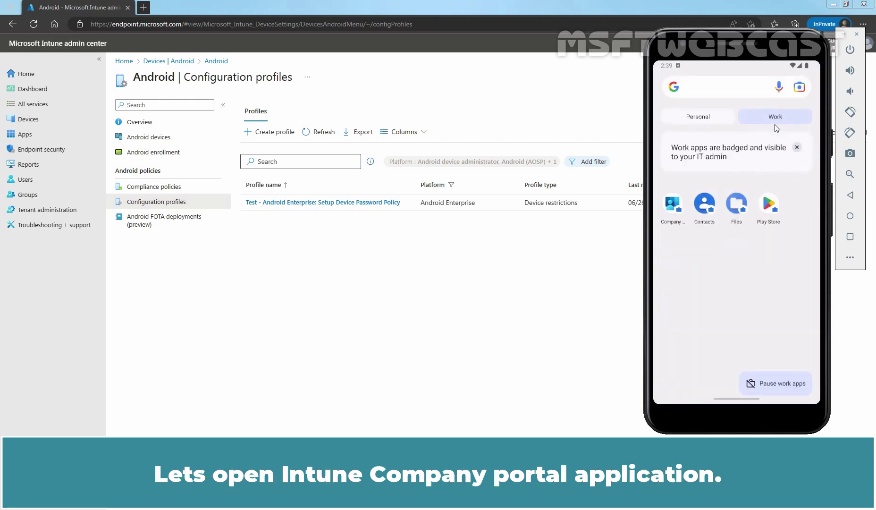
pyautogui.click(673, 210)
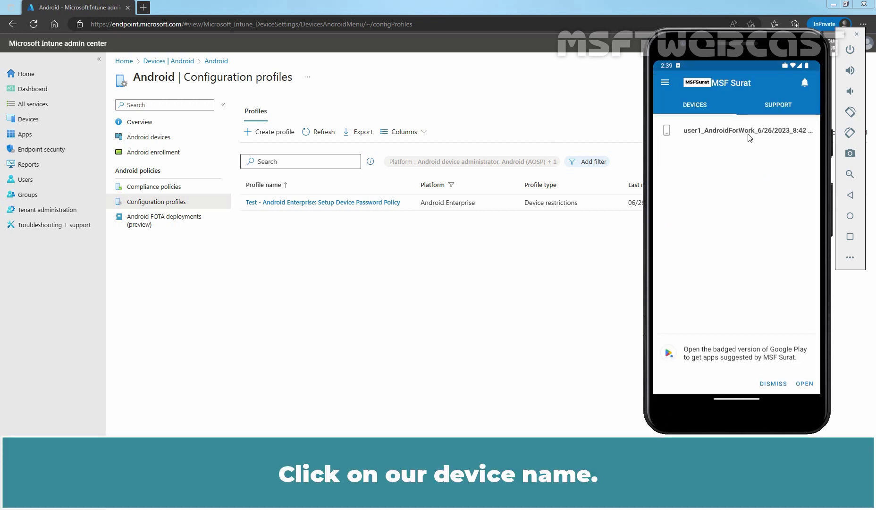
pyautogui.click(712, 134)
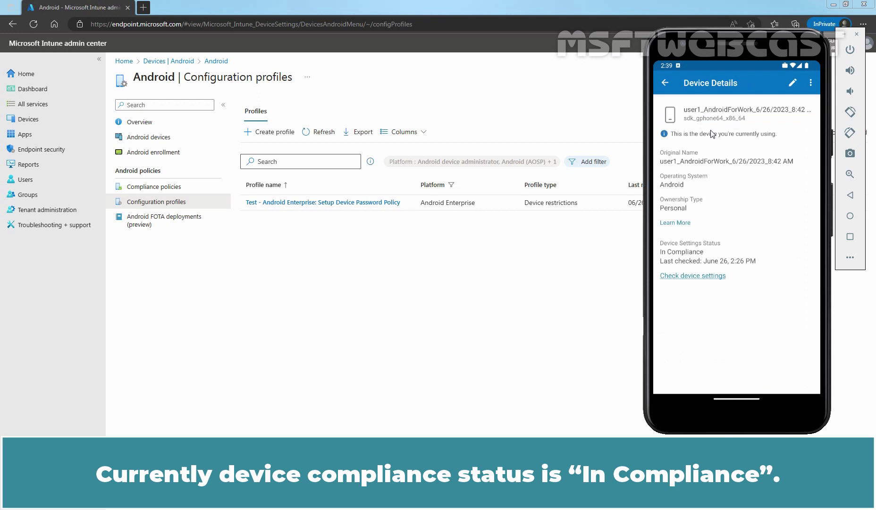
pyautogui.click(693, 277)
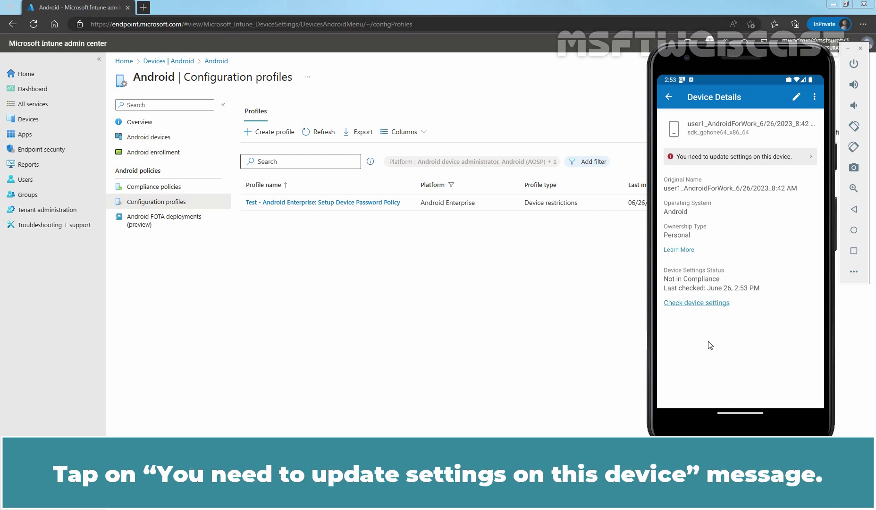
# - Resolve the 'Set a more complex password' requirement to reach the screen lock choices
pyautogui.click(725, 160)
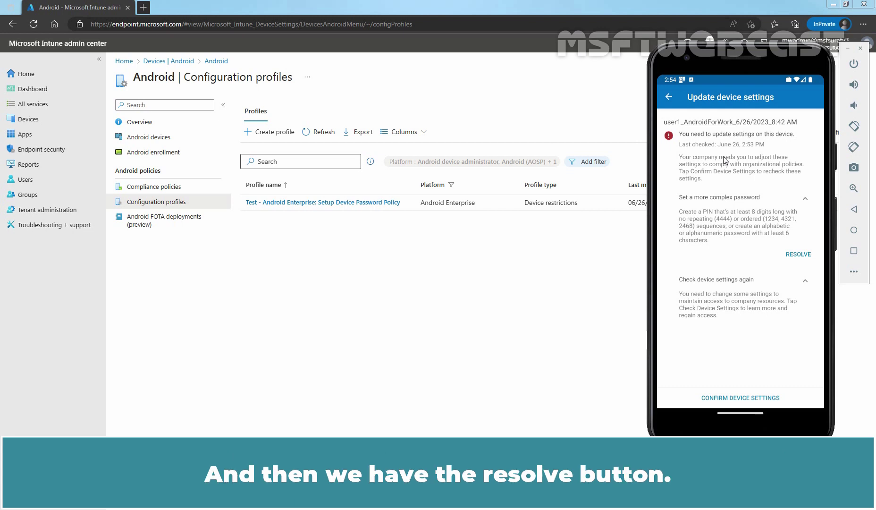
pyautogui.click(797, 255)
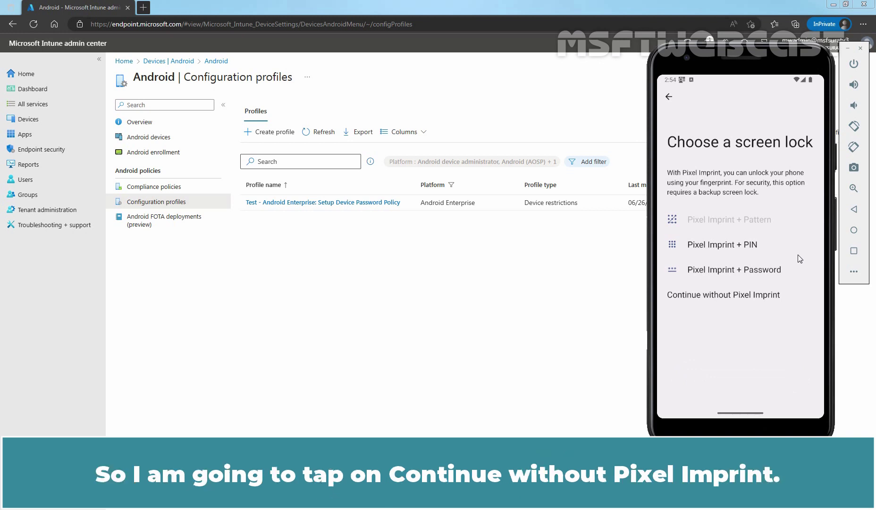
# - Skip Pixel Imprint, set an 8-digit PIN screen lock, and recheck the device settings
pyautogui.click(737, 293)
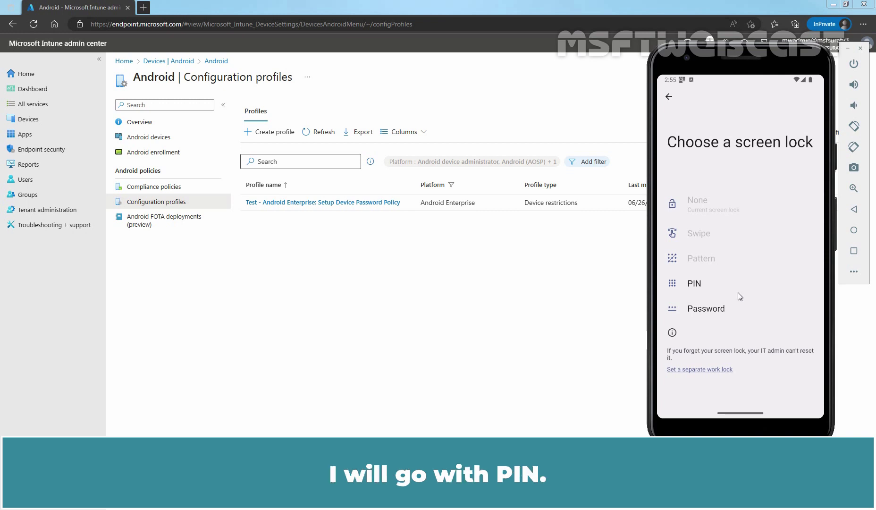
pyautogui.click(695, 284)
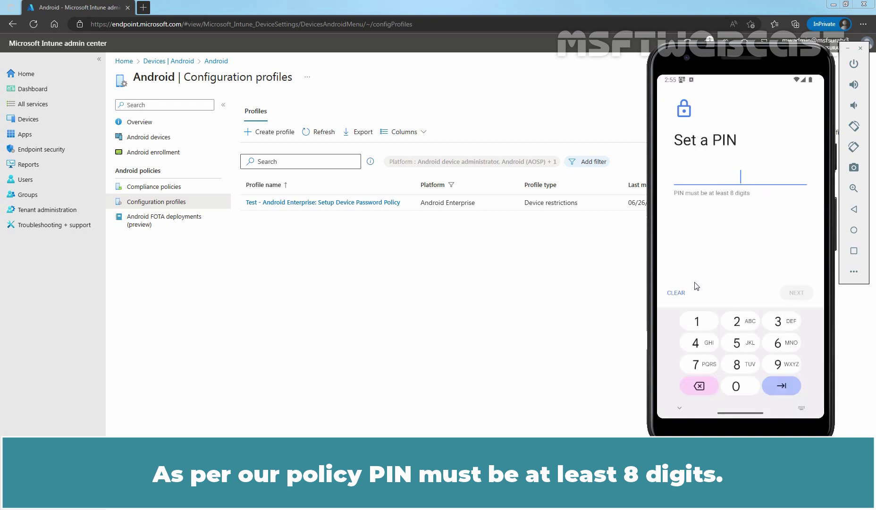
pyautogui.write('12345678')
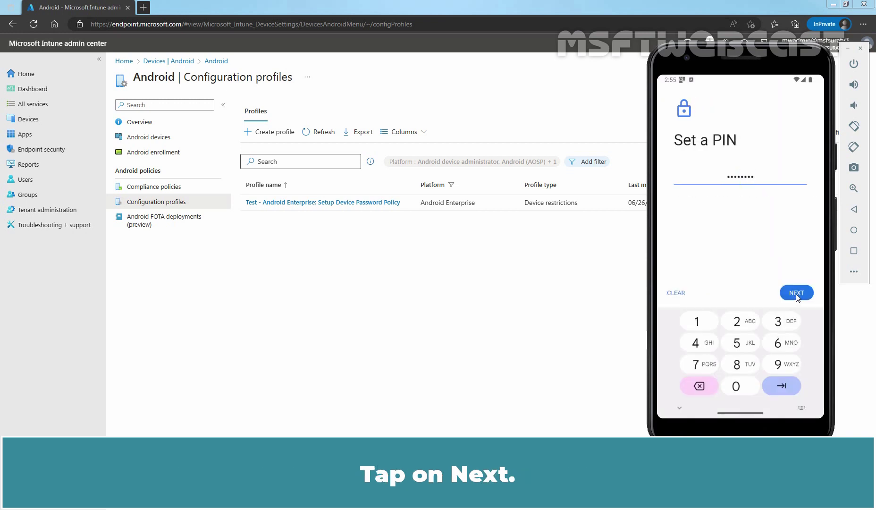
pyautogui.click(796, 293)
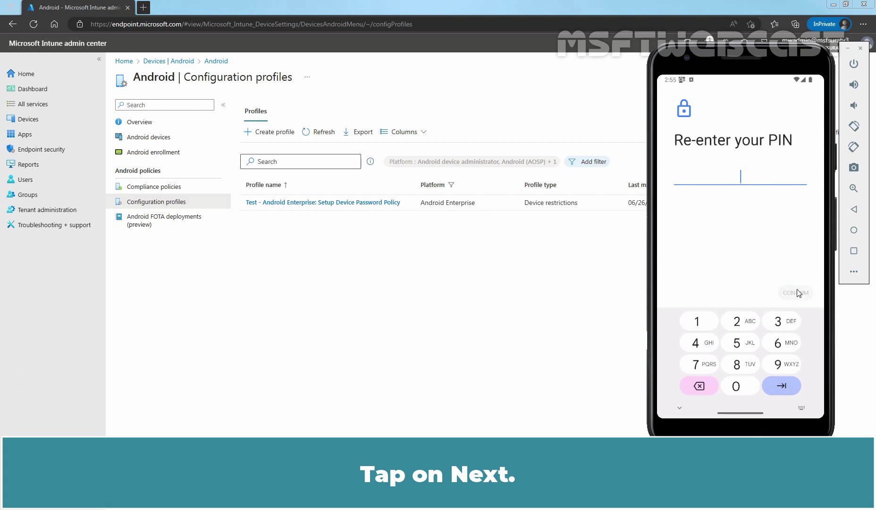
pyautogui.write('12345678')
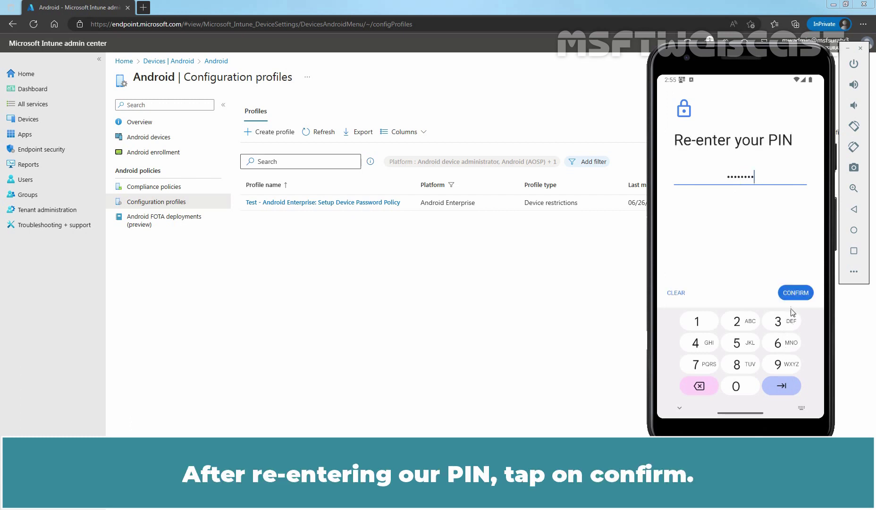
pyautogui.click(797, 293)
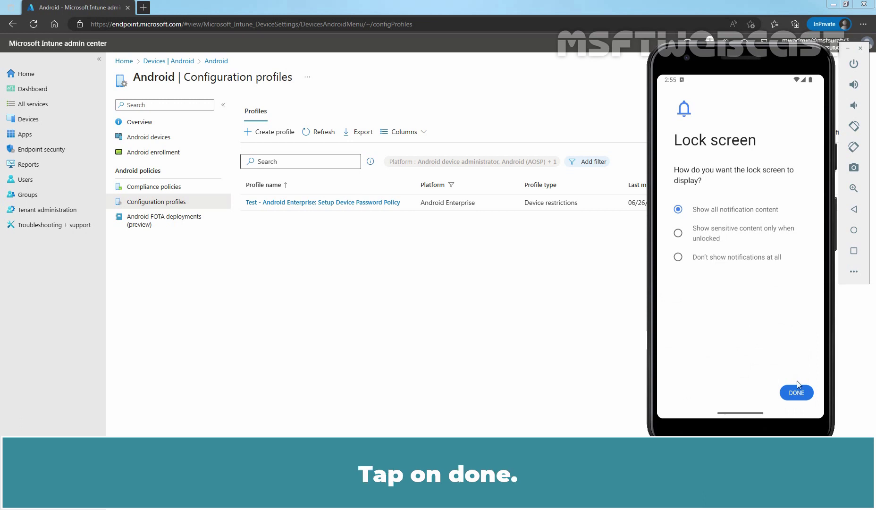
pyautogui.click(796, 393)
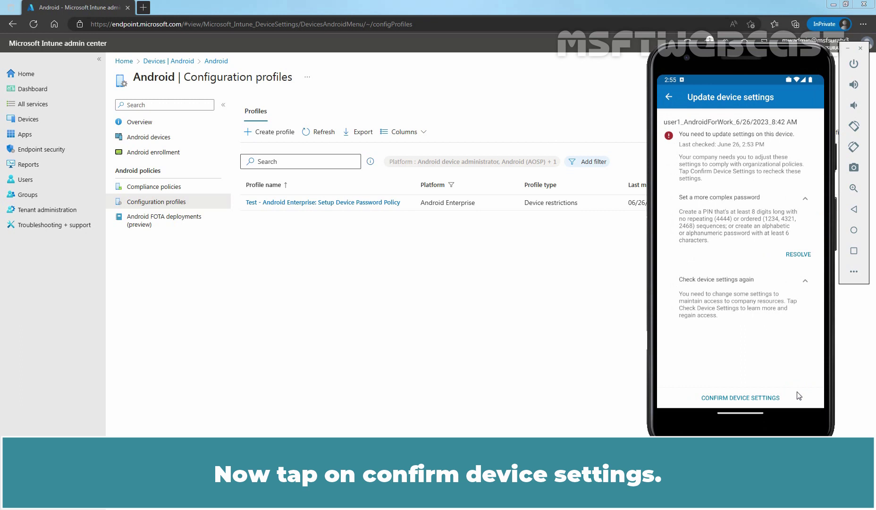
pyautogui.click(734, 398)
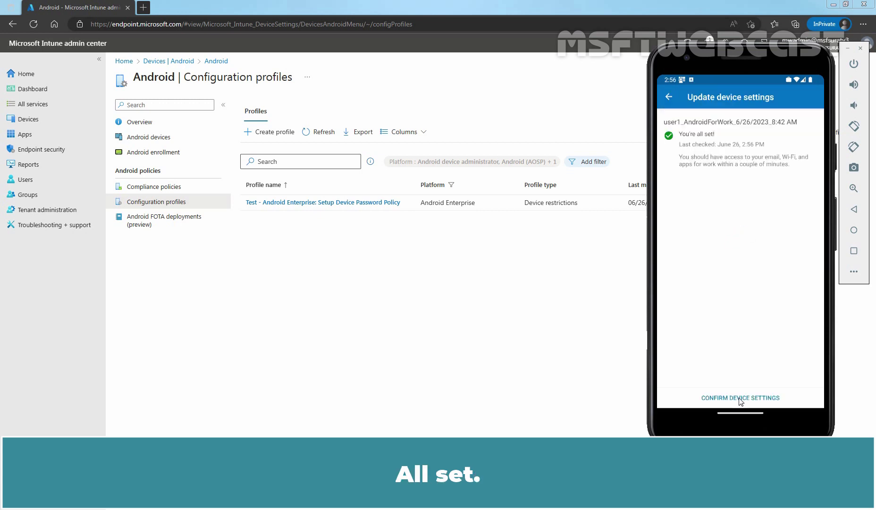
# - From the 'Secure your work profile' notification, enter the work PIN to authorise remote password reset
pyautogui.click(667, 97)
pyautogui.moveTo(727, 74); pyautogui.dragTo(739, 191)
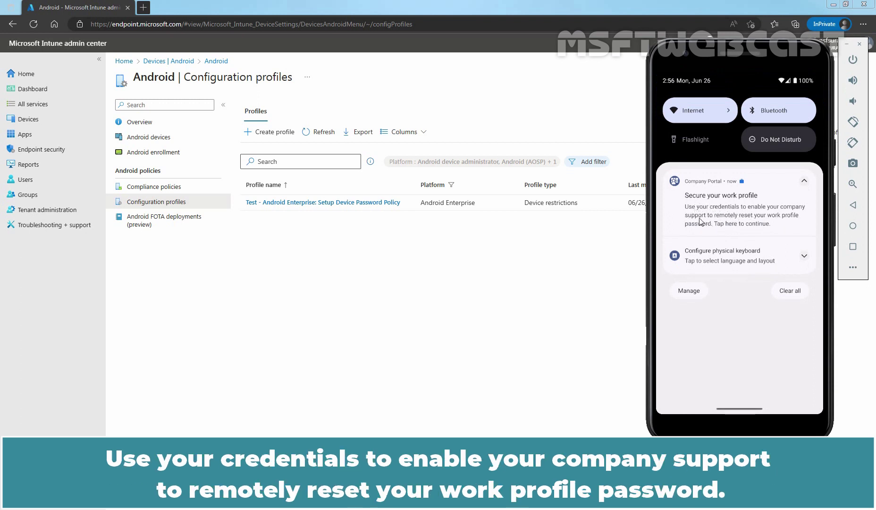
pyautogui.click(728, 220)
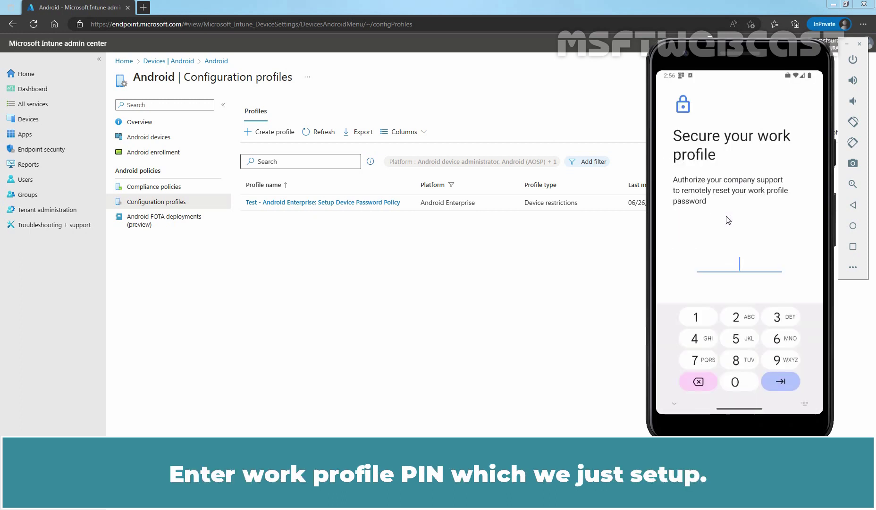
pyautogui.click(734, 381)
pyautogui.click(780, 338)
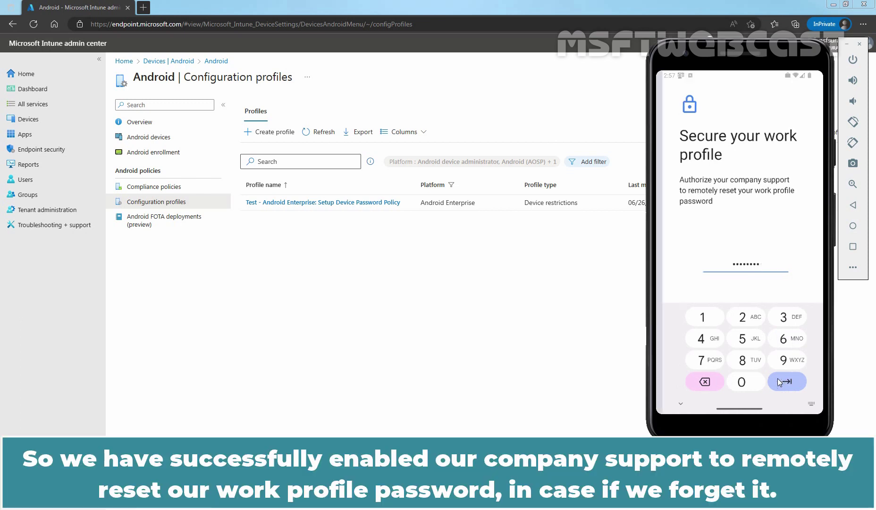
pyautogui.click(779, 381)
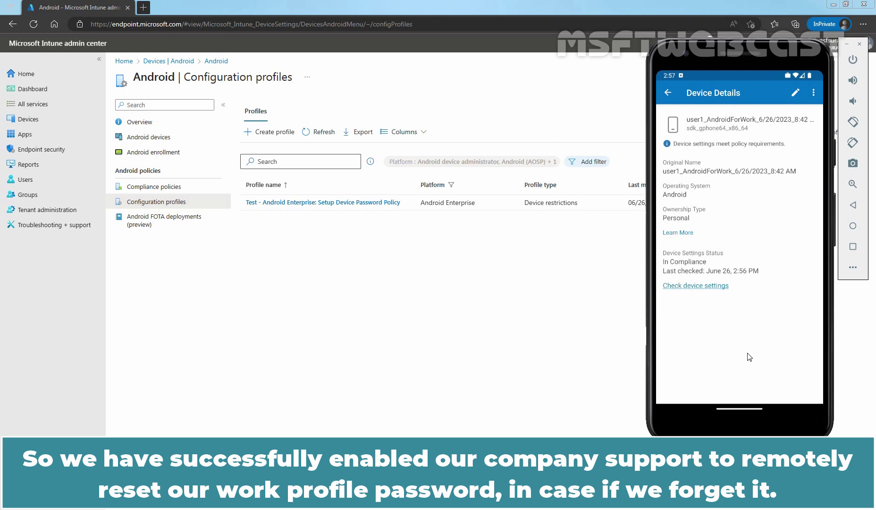
# - Lock the phone, unlock it with the work PIN, rerun Check device settings, and return to Intune
pyautogui.click(852, 61)
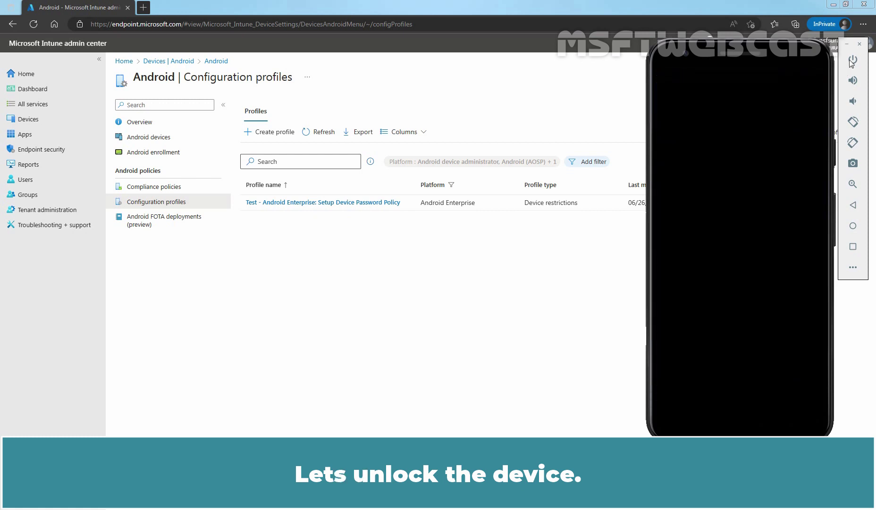
pyautogui.click(852, 61)
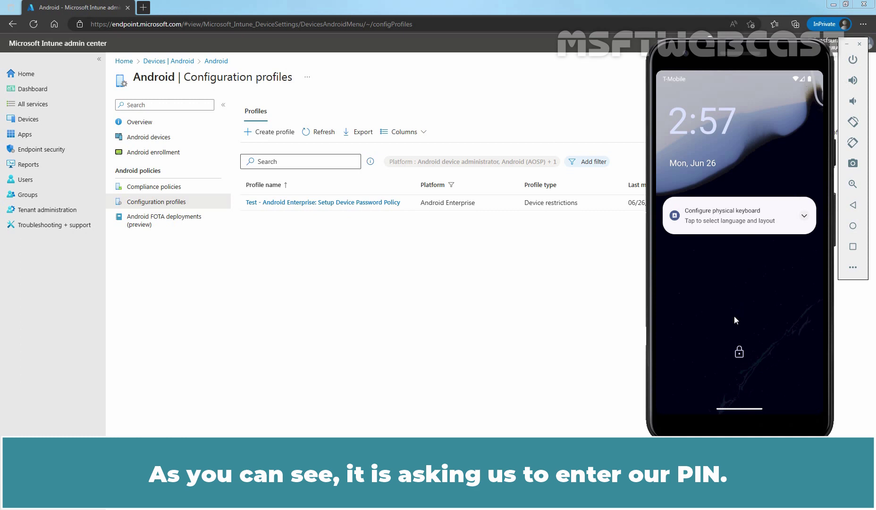
pyautogui.moveTo(733, 315); pyautogui.dragTo(750, 200)
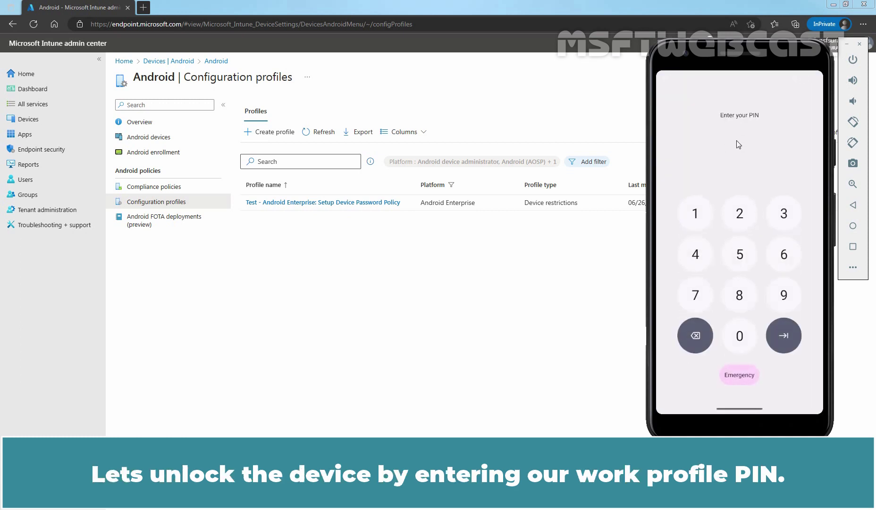
pyautogui.click(733, 337)
pyautogui.click(778, 269)
pyautogui.write('12346')
pyautogui.click(785, 335)
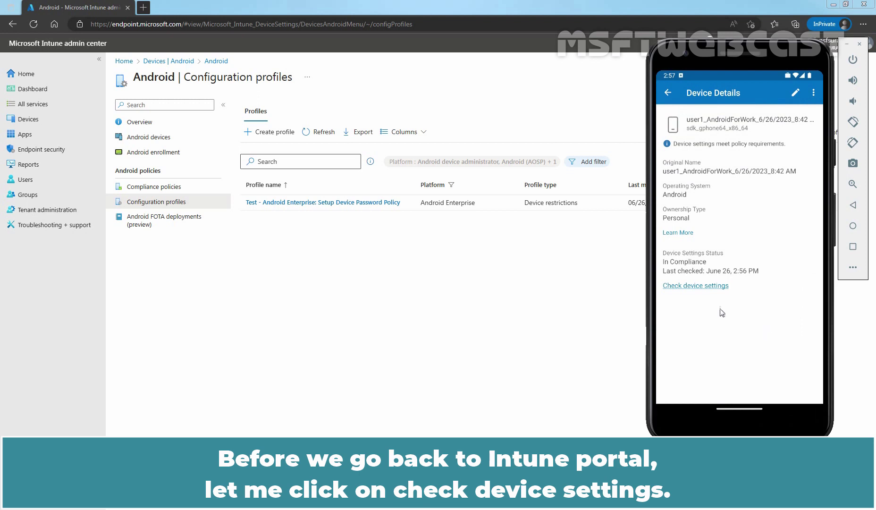
pyautogui.click(697, 285)
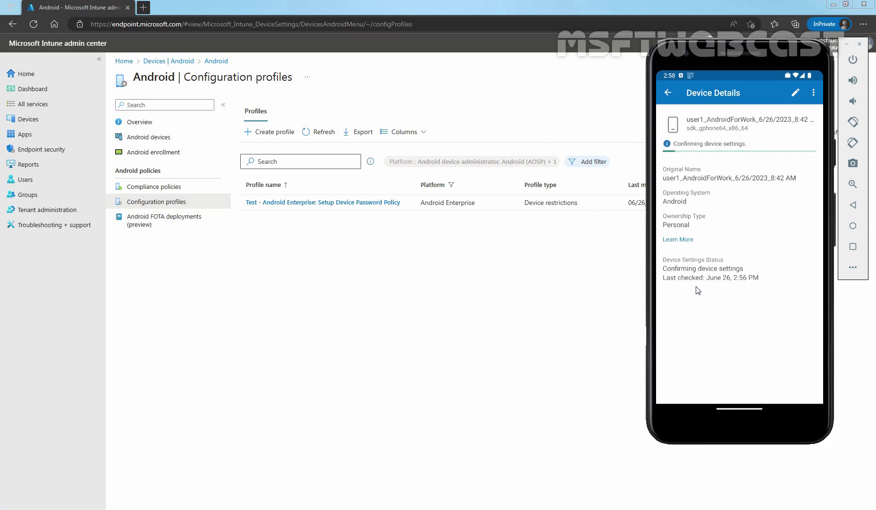
pyautogui.click(367, 308)
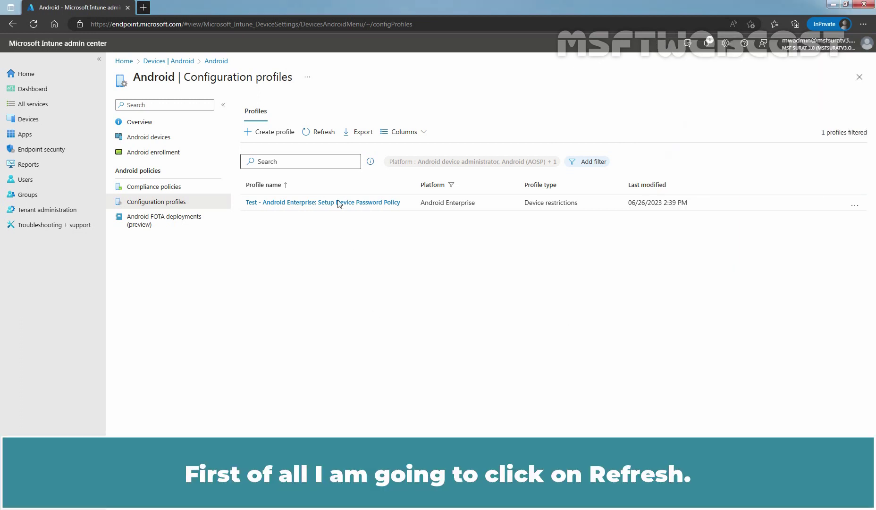
# - Refresh the profiles list and view the Setup Device Password Policy device check-in status report
pyautogui.click(324, 134)
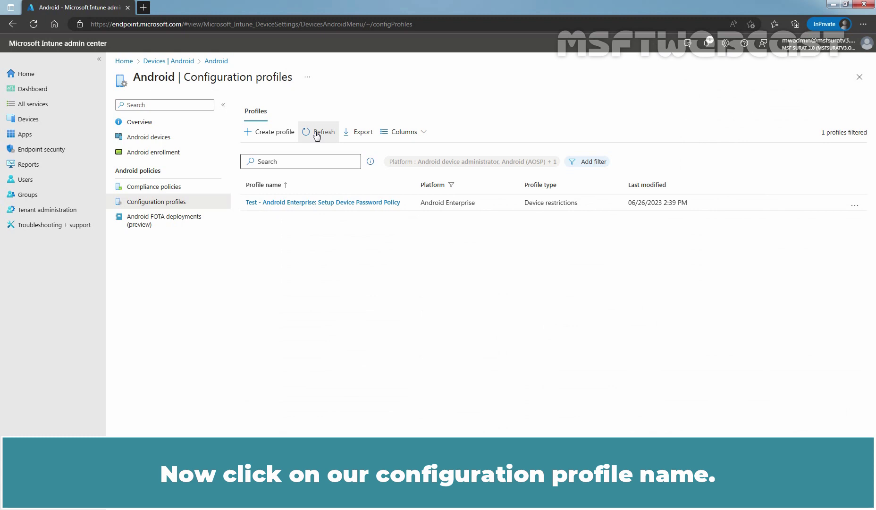
pyautogui.click(309, 203)
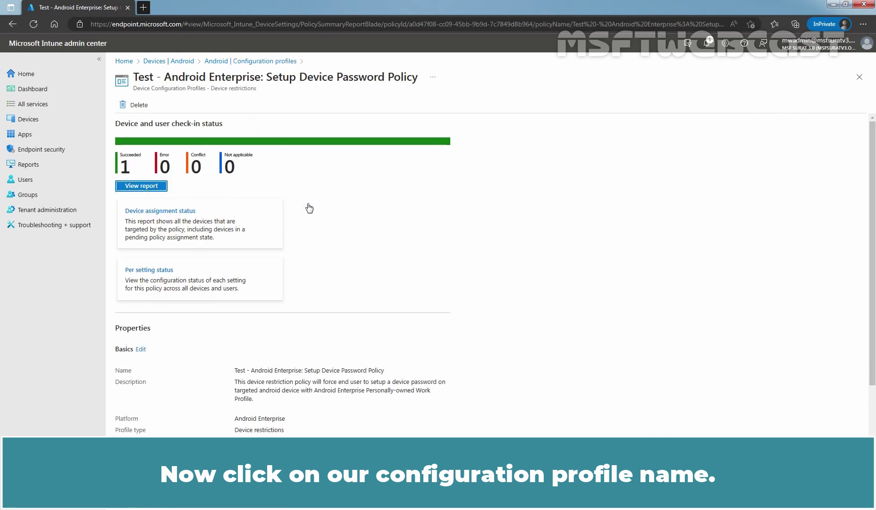
pyautogui.click(141, 186)
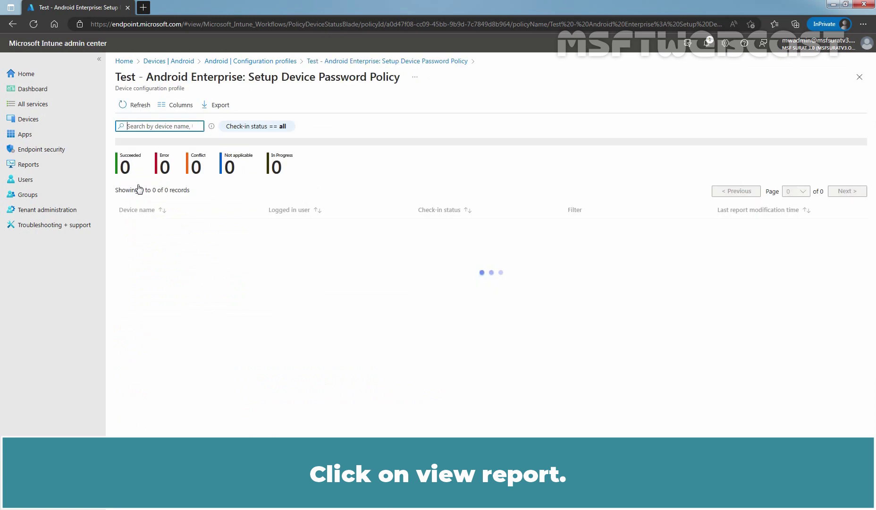